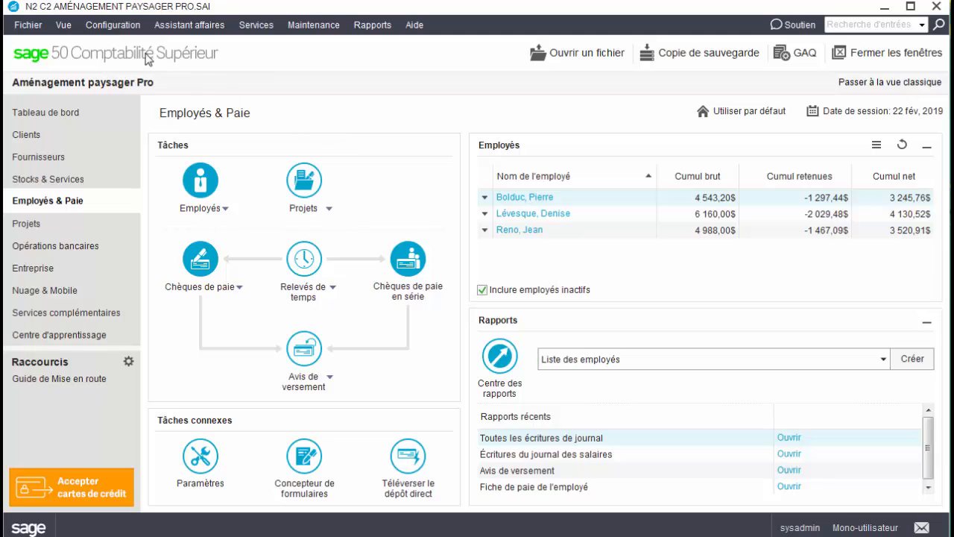
Step: Open the Employés grid from Configuration > Guide de configuration and start a new employee row
left_click(116, 28)
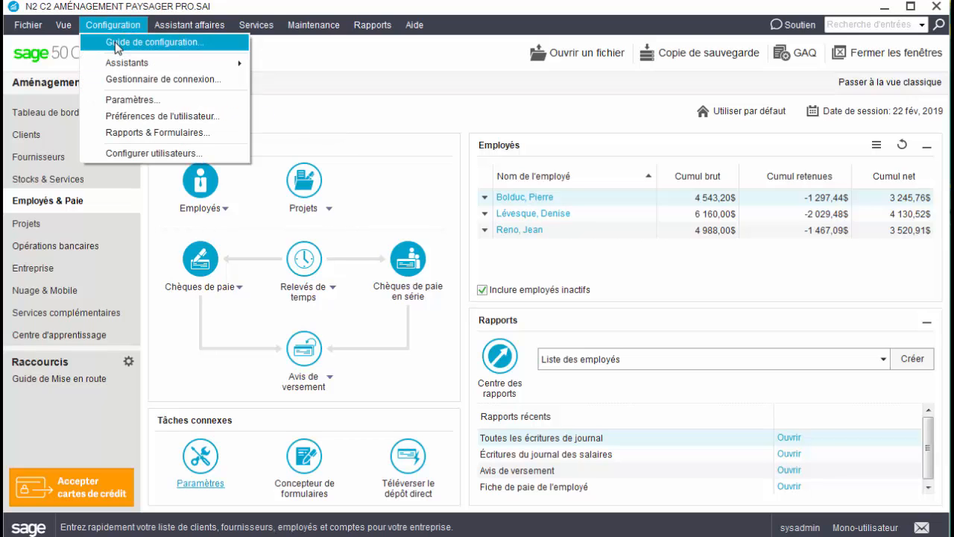
left_click(115, 41)
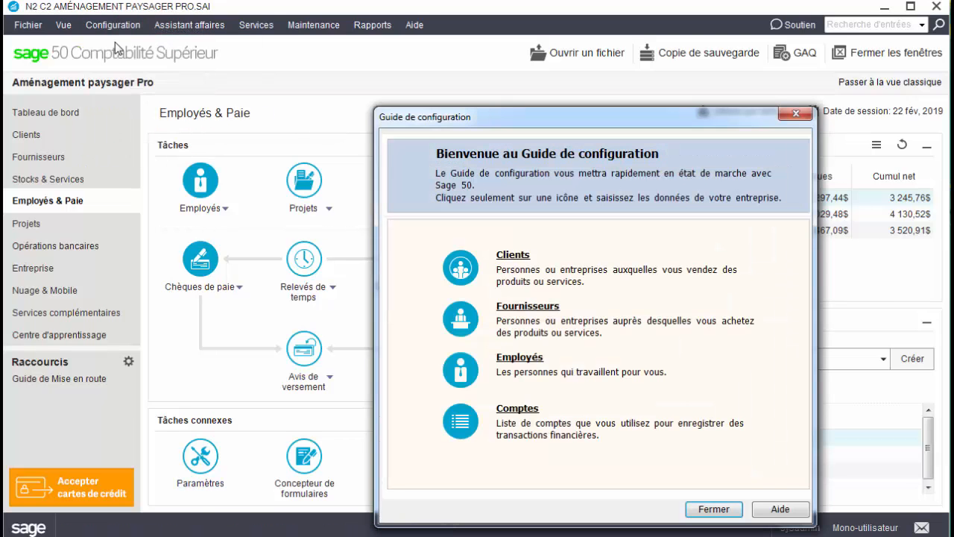
left_click(503, 368)
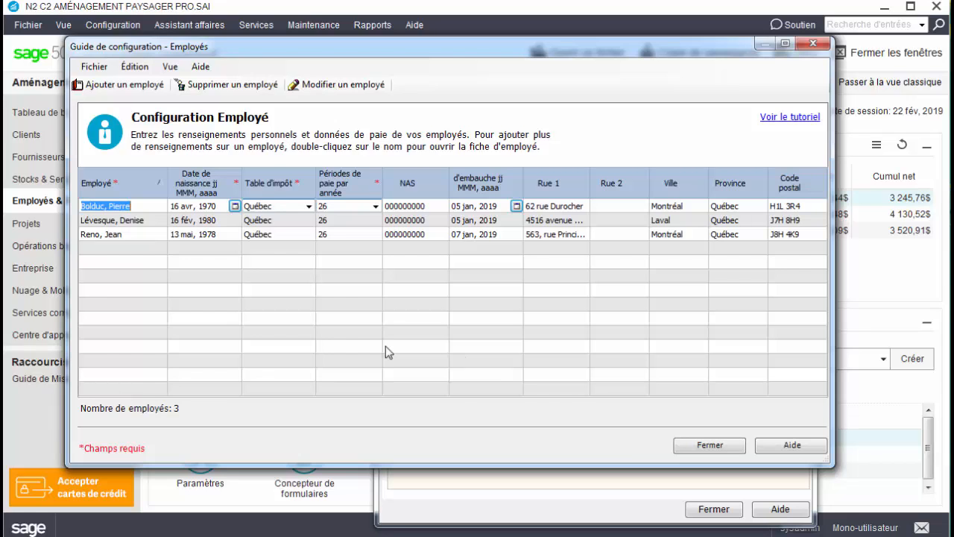
left_click(149, 250)
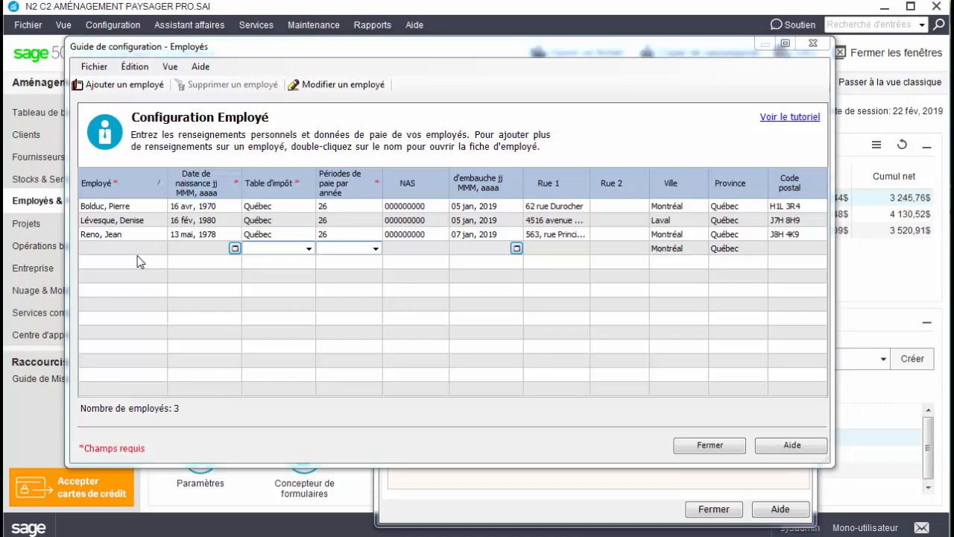
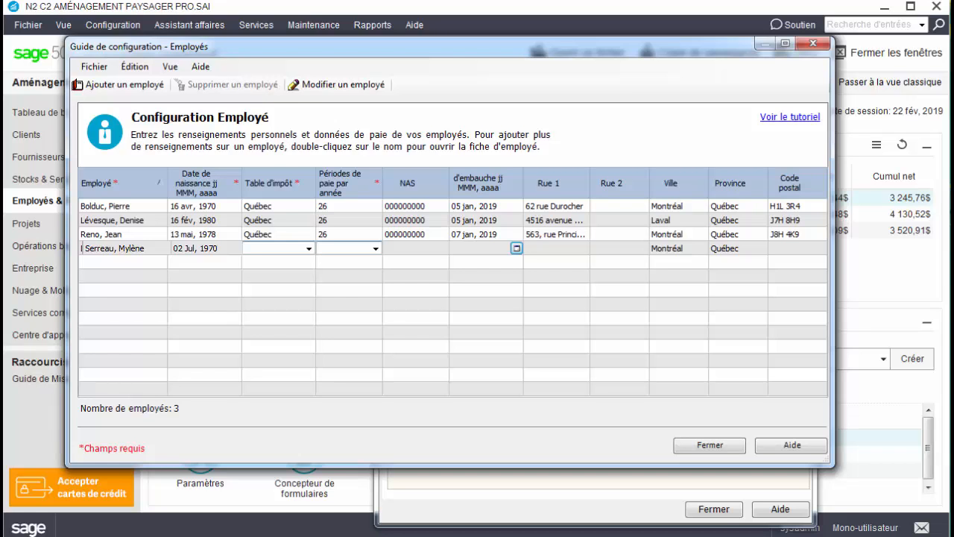
Step: Enter a new employee with Québec tax table, 26 pay periods and hire date 31 mars 2020
type("Q")
key("Tab")
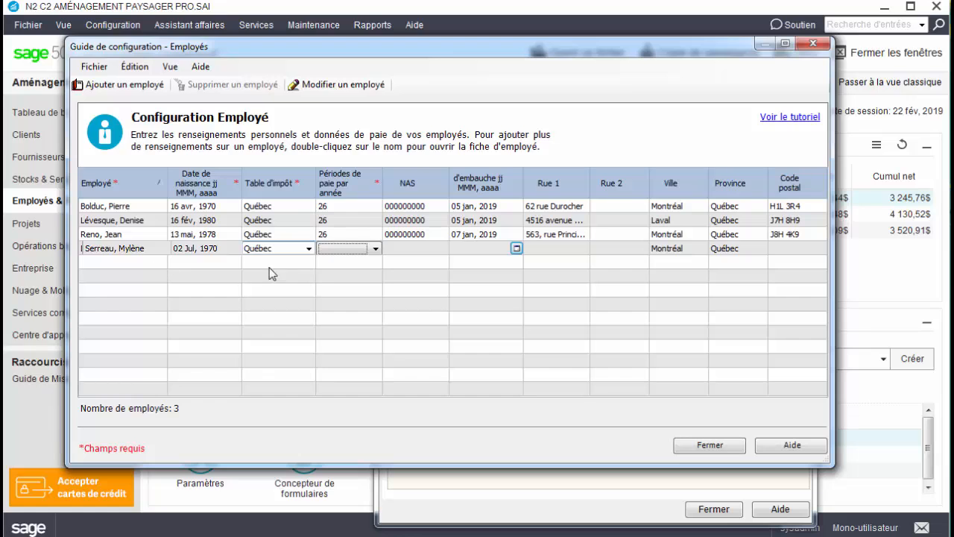
left_click(374, 248)
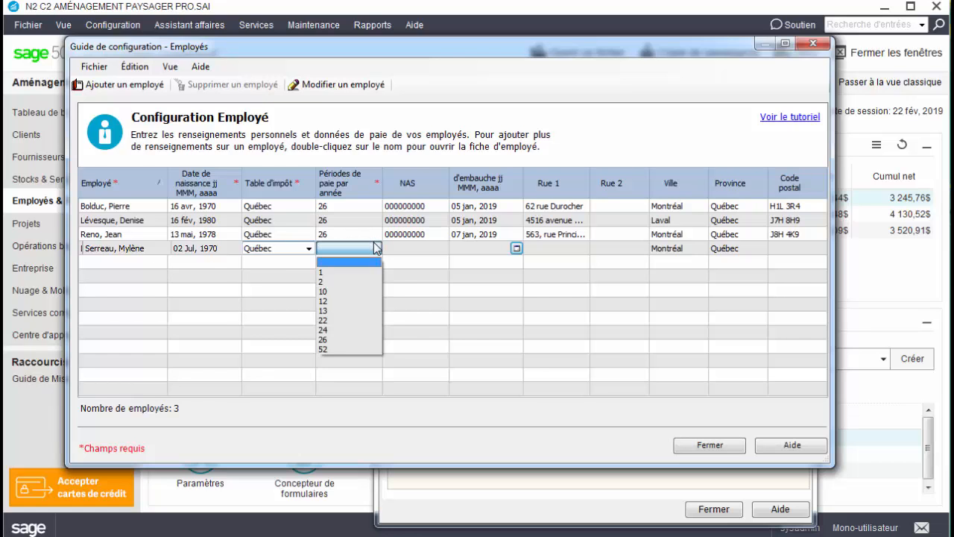
left_click(362, 340)
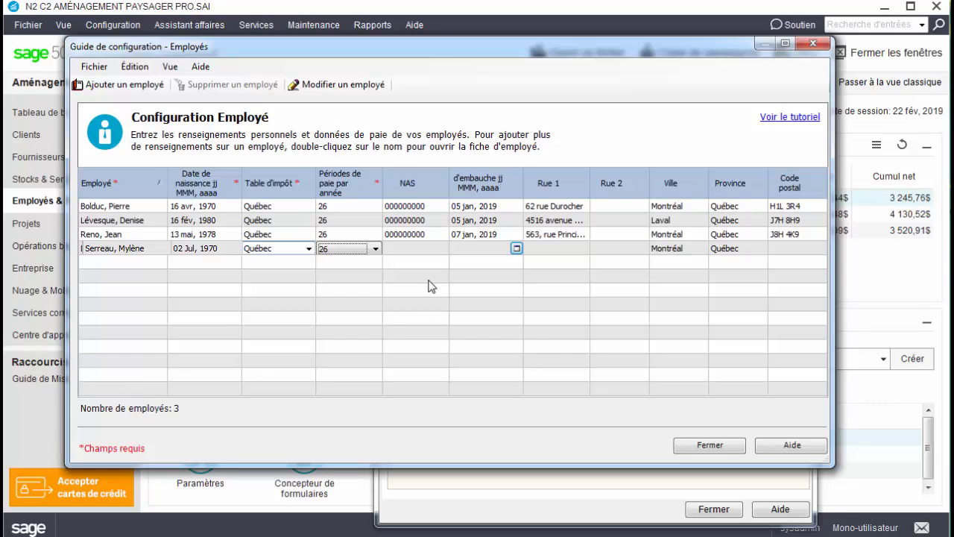
left_click(477, 250)
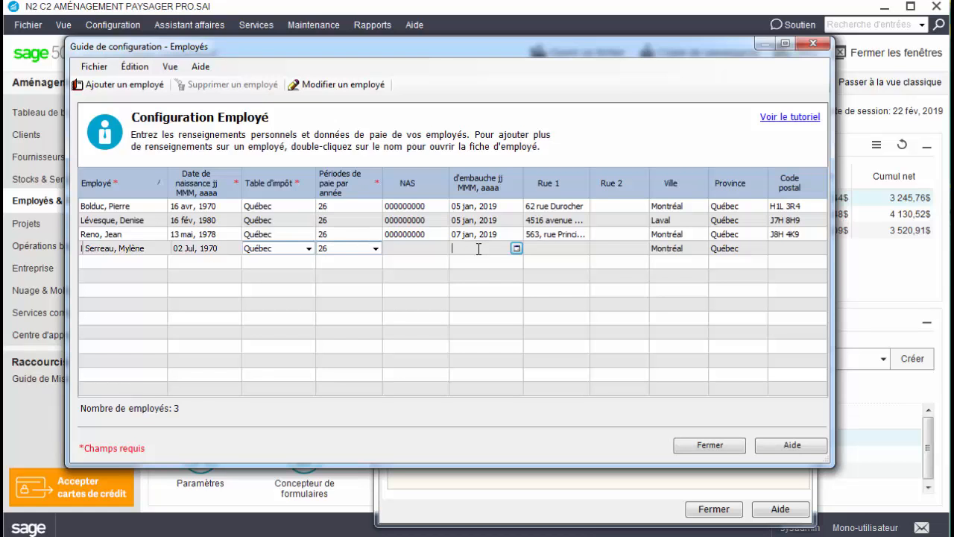
type("31 mars, 2020")
key("Tab")
Step: Save the previous employee, then enter another with birth year 1980, Québec tax table and 26 pay periods
left_click(144, 262)
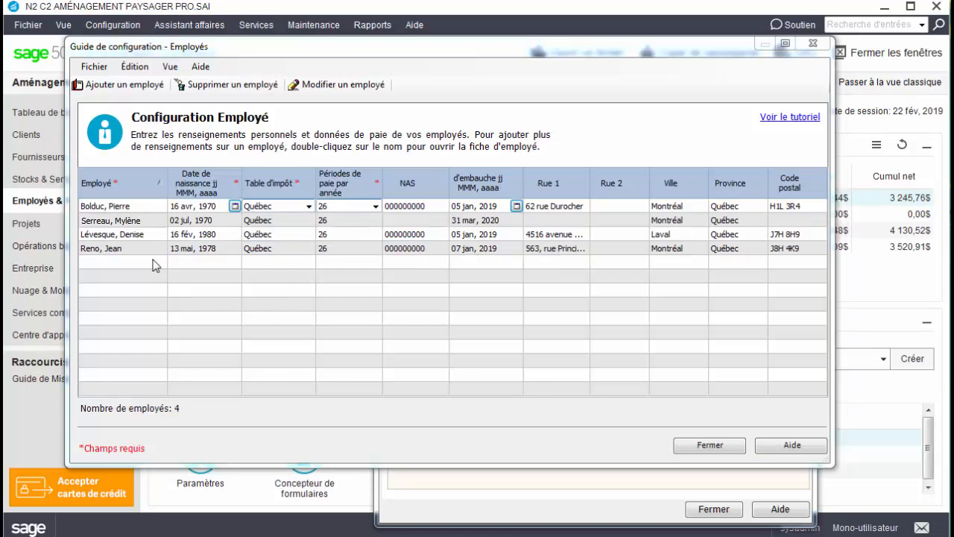
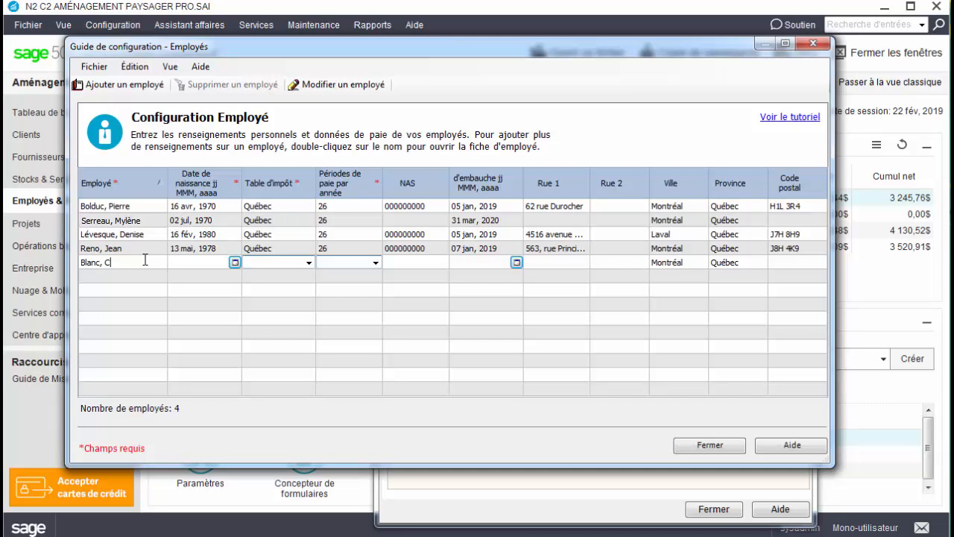
left_click(190, 265)
type("1 apr 2")
key("BackSpace")
type("1980")
key("Tab")
key("q")
left_click(375, 263)
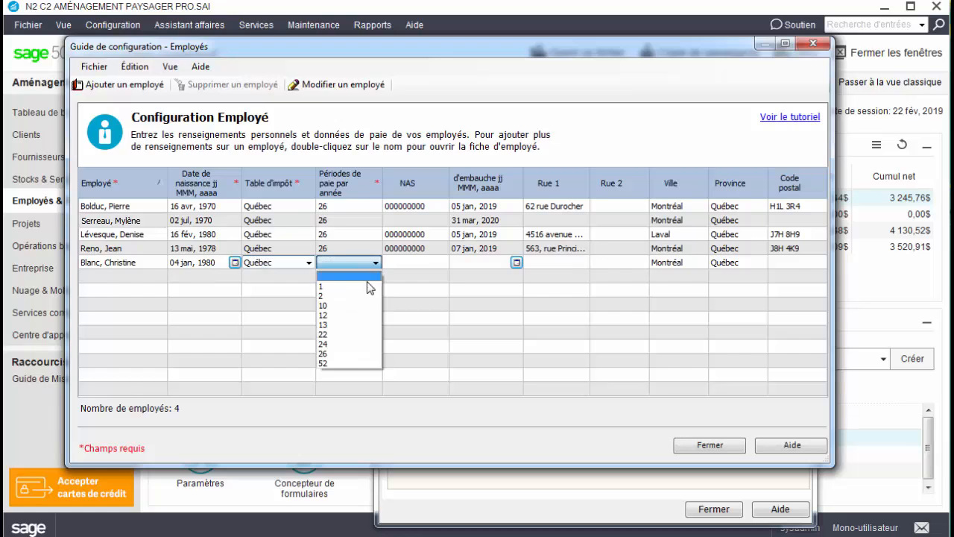
left_click(367, 352)
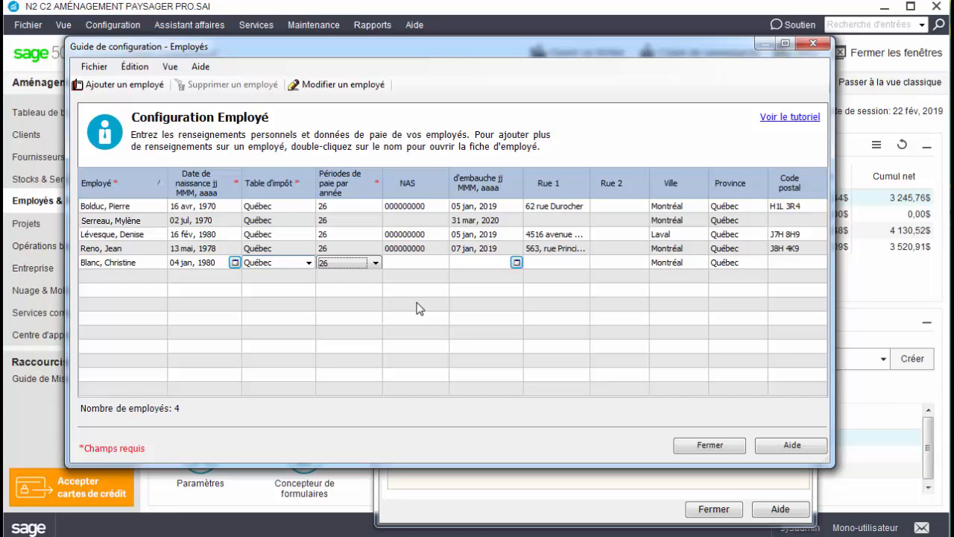
left_click(145, 279)
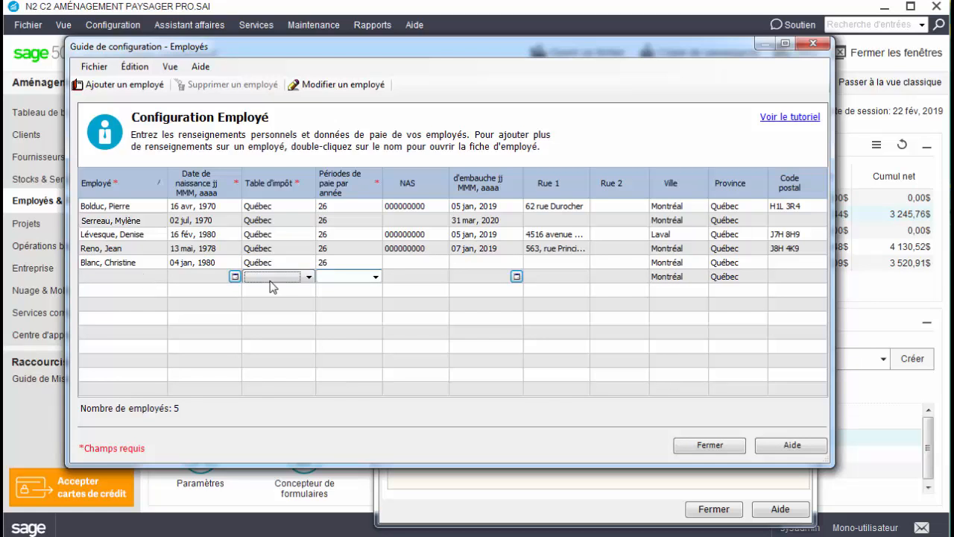
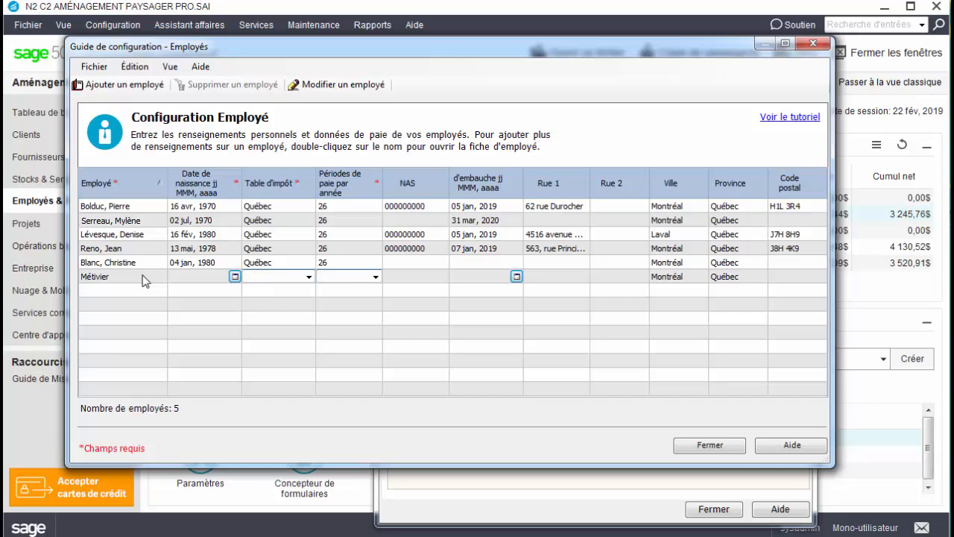
Step: Enter a sixth employee with birth date 21 sep 1972, Manitoba tax table and 26 pay periods
type("21 sep")
type(", 1972")
key("Tab")
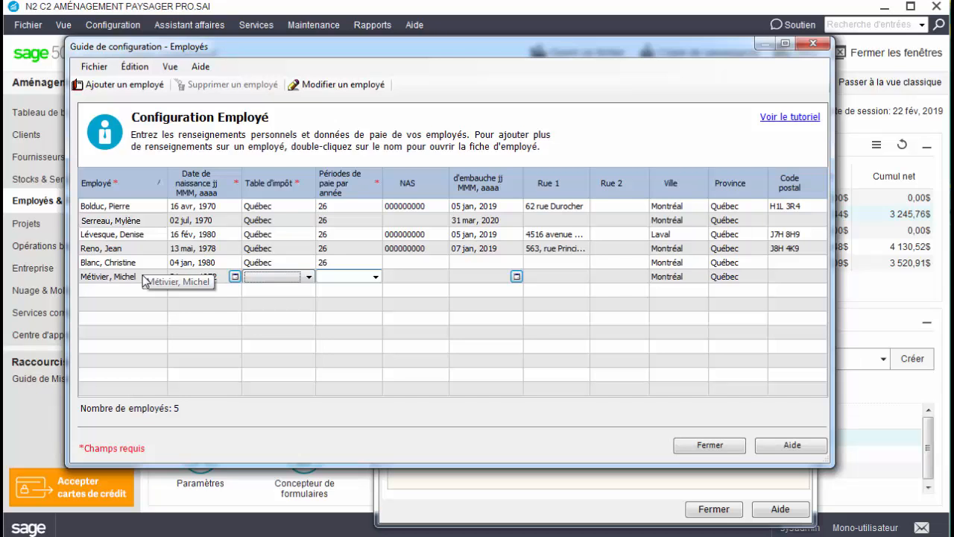
key("Down")
key("Down")
key("Down")
key("Tab")
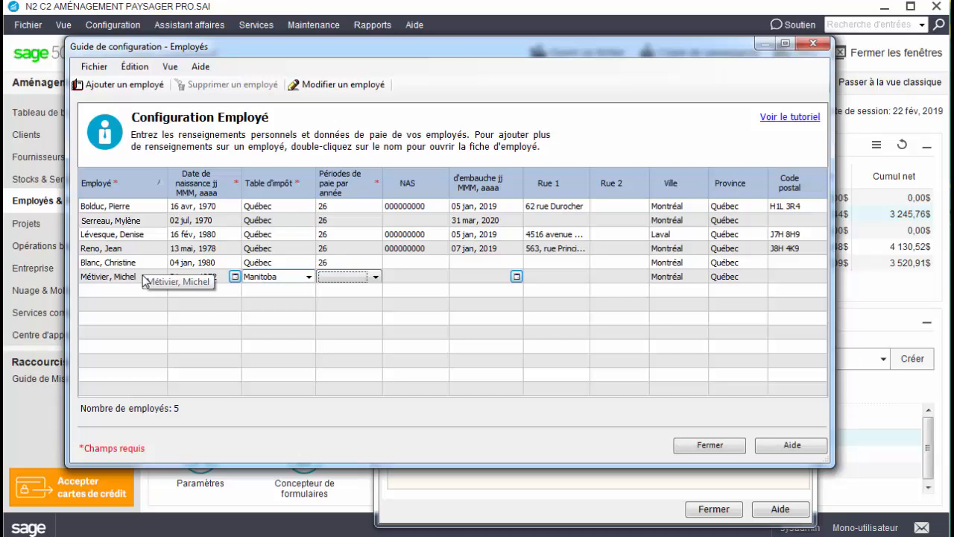
type("26")
key("Tab")
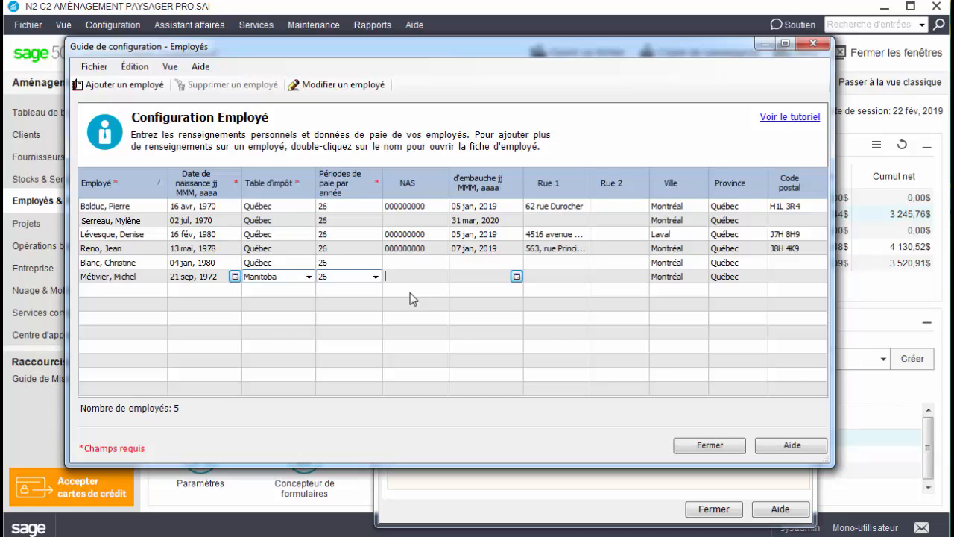
Step: Replace the first employee's Rue 1 street and Code postal with the new address values
left_click(574, 208)
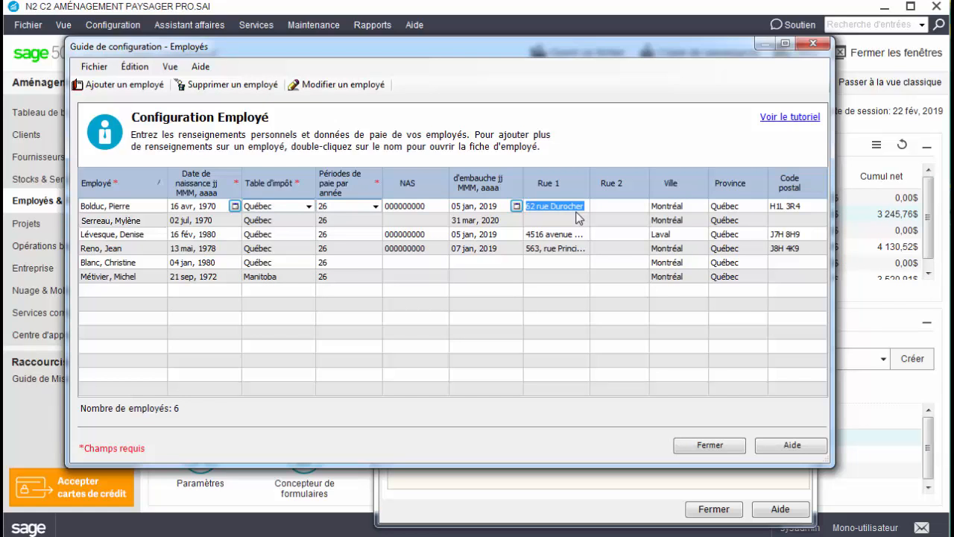
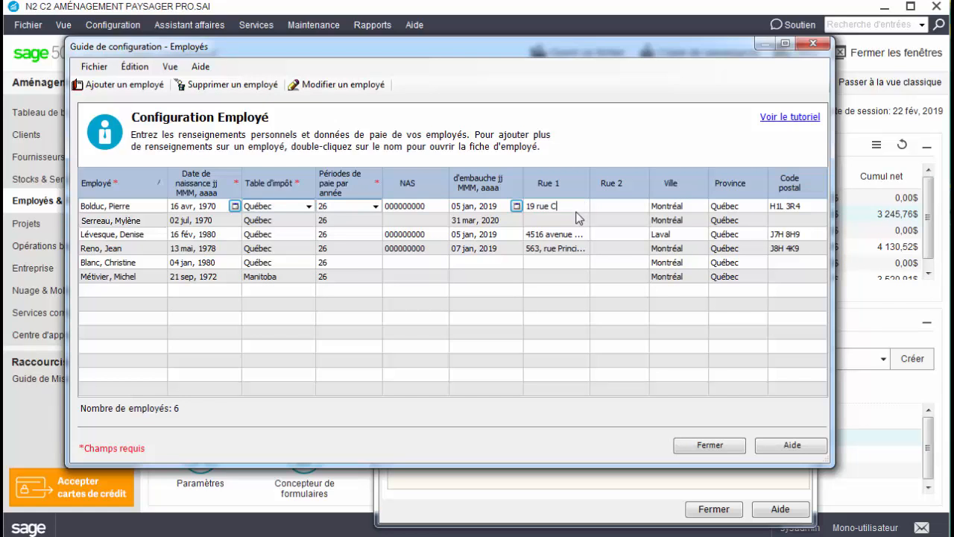
key("Tab")
key("Tab")
key("Tab")
key("Tab")
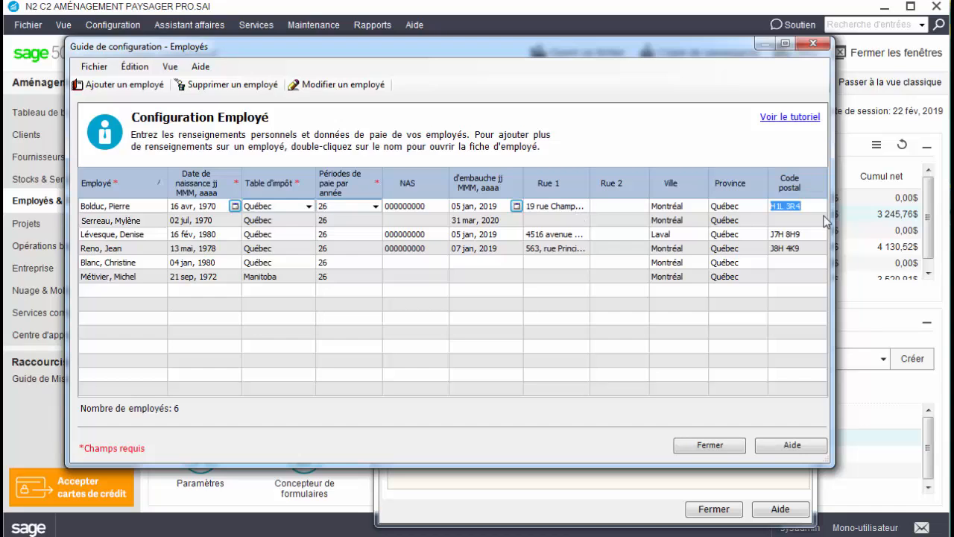
Step: Delete the Manitoba-taxed employee with Supprimer un employé and confirm with Oui
left_click(357, 281)
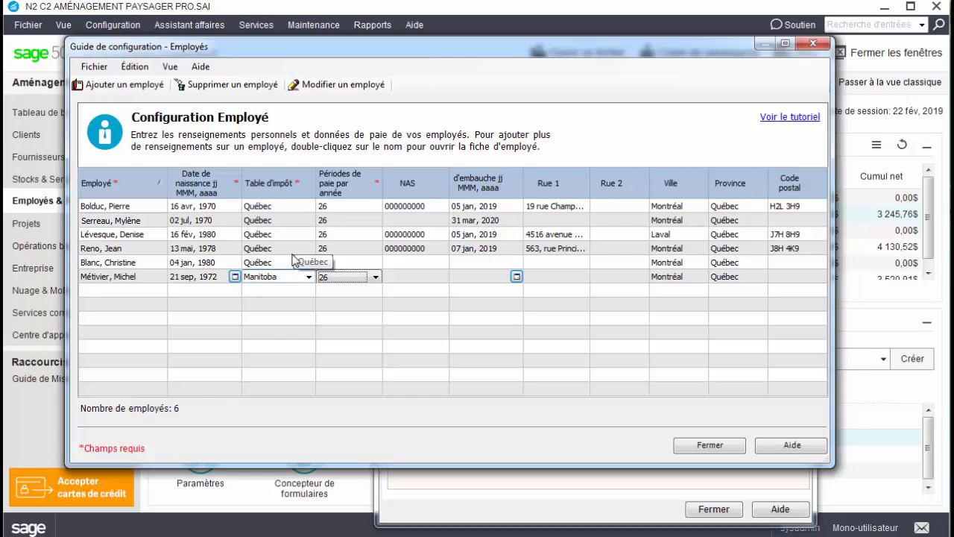
left_click(255, 88)
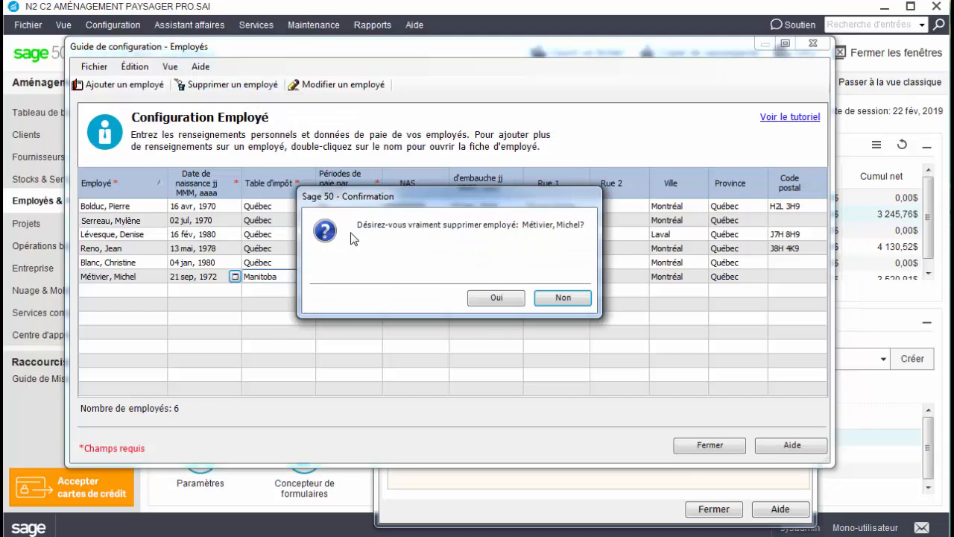
left_click(497, 294)
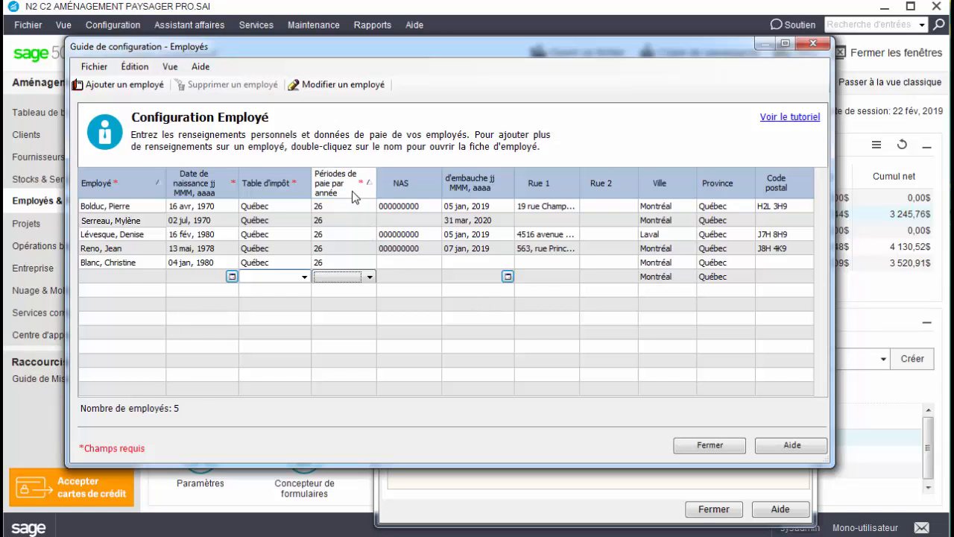
Step: Move Périodes de paie after NAS, sort Ville with Montréal first, and close both windows
left_click_drag(355, 196, 446, 197)
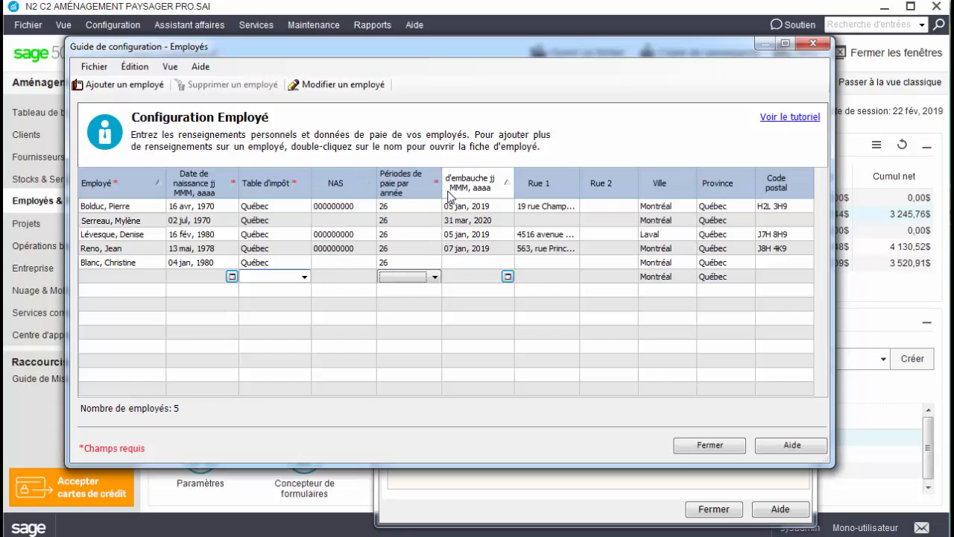
left_click(682, 193)
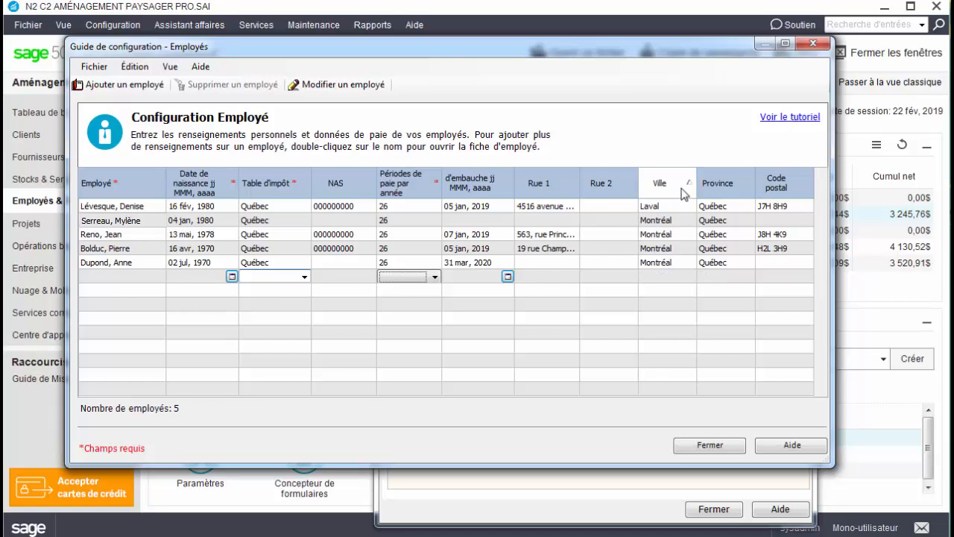
left_click(682, 193)
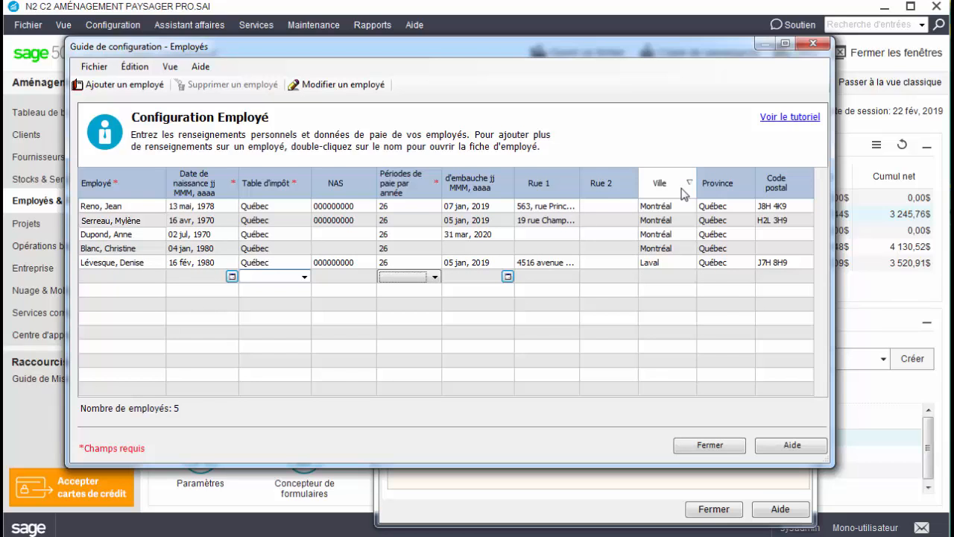
left_click(729, 445)
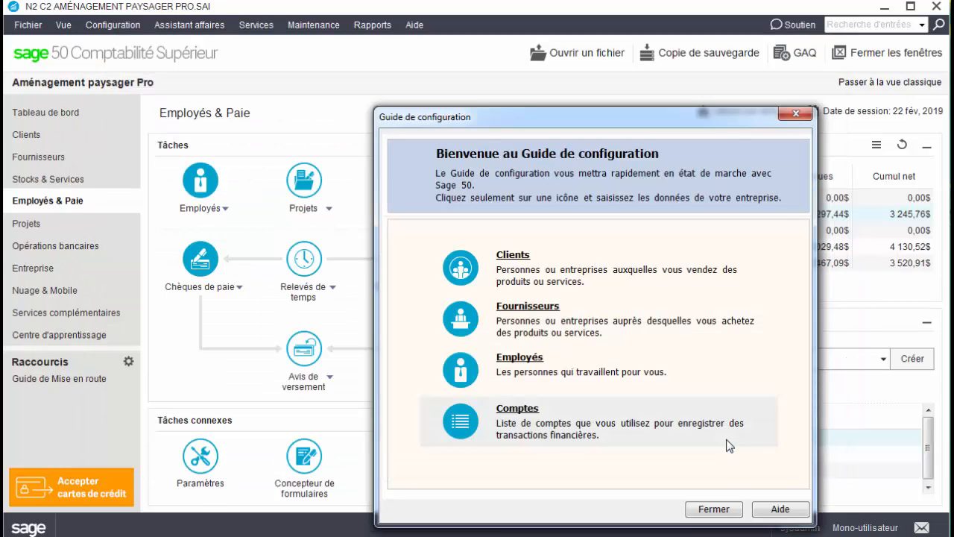
left_click(732, 510)
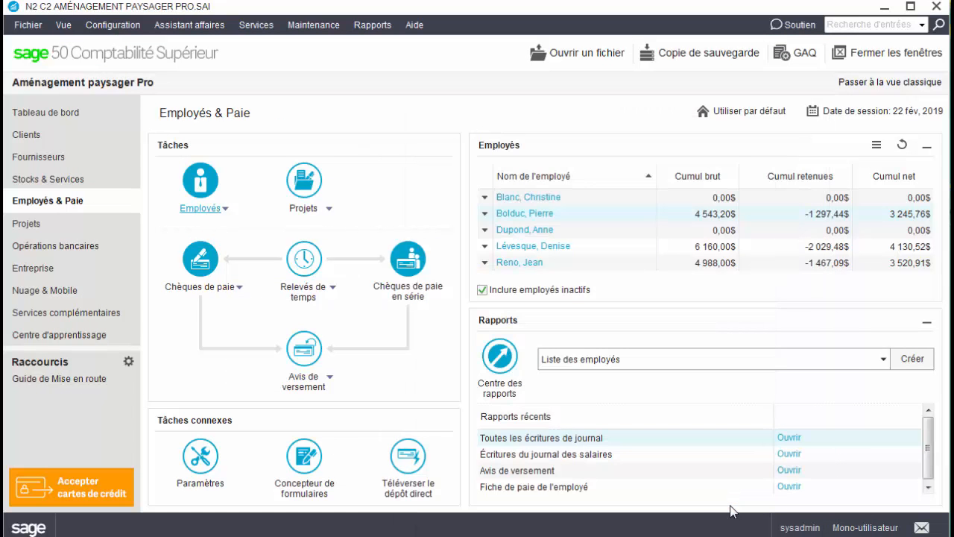